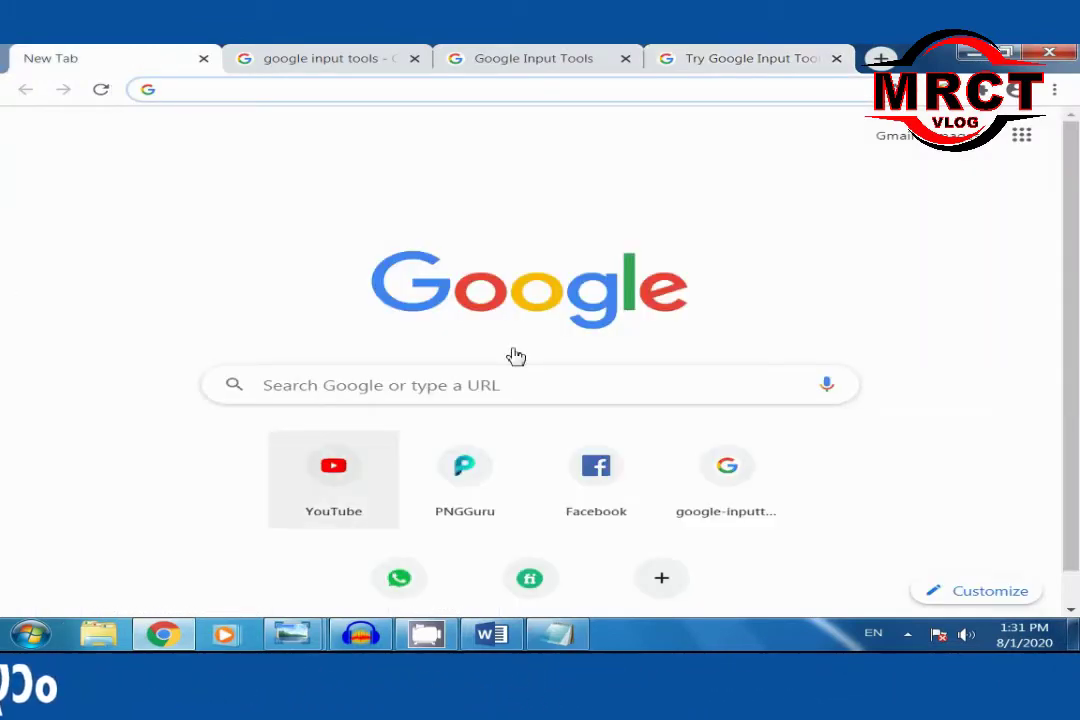
Step: Enter "google input tools" as a web search query in the new tab
left_click(393, 394)
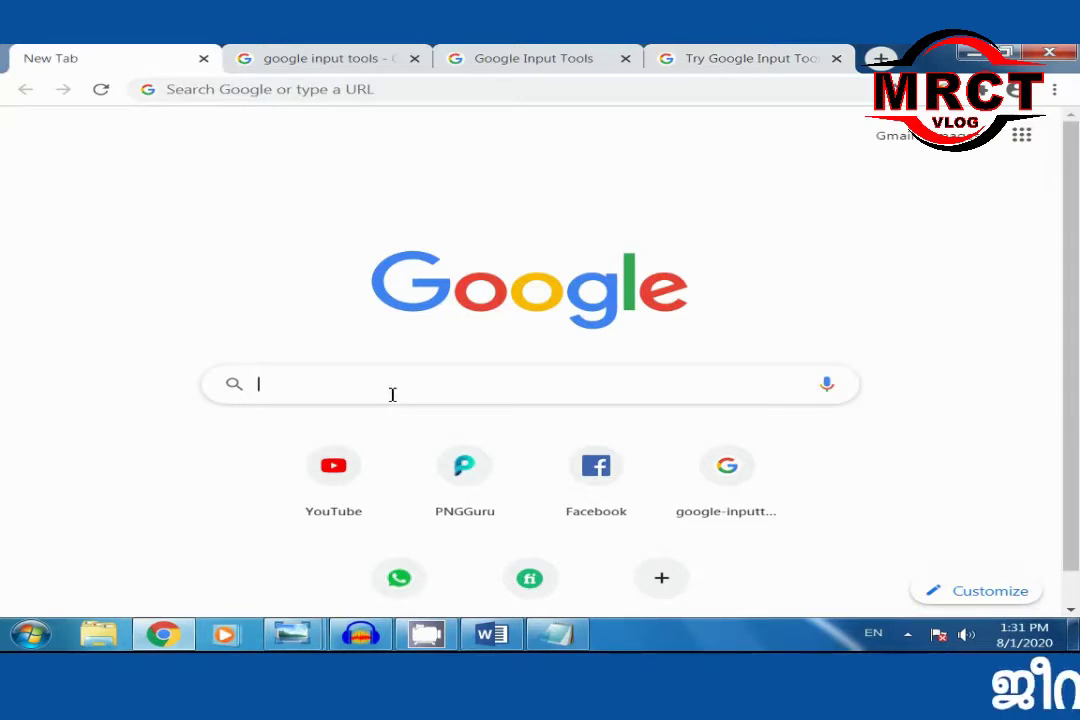
type("goog")
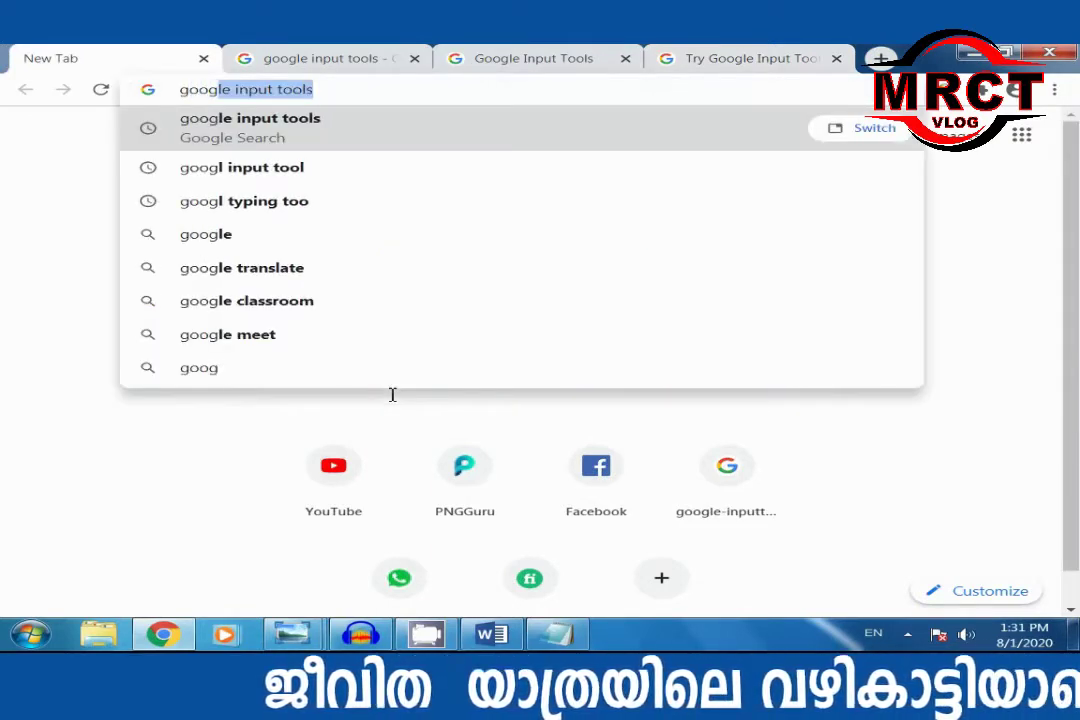
type("le input t")
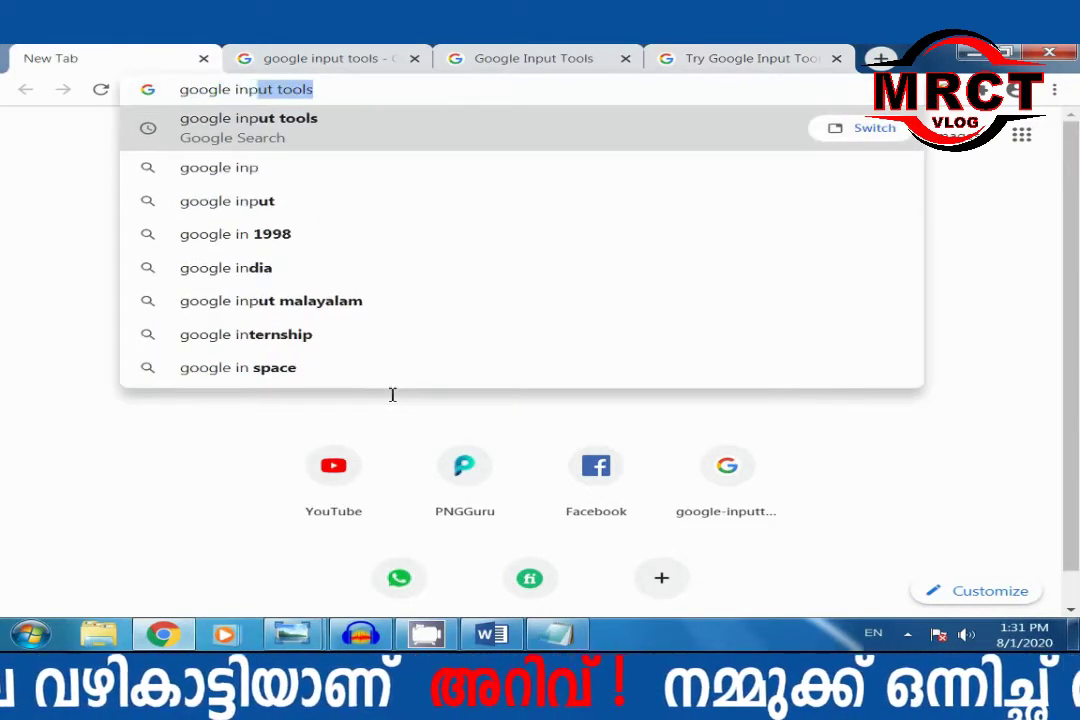
type("ools")
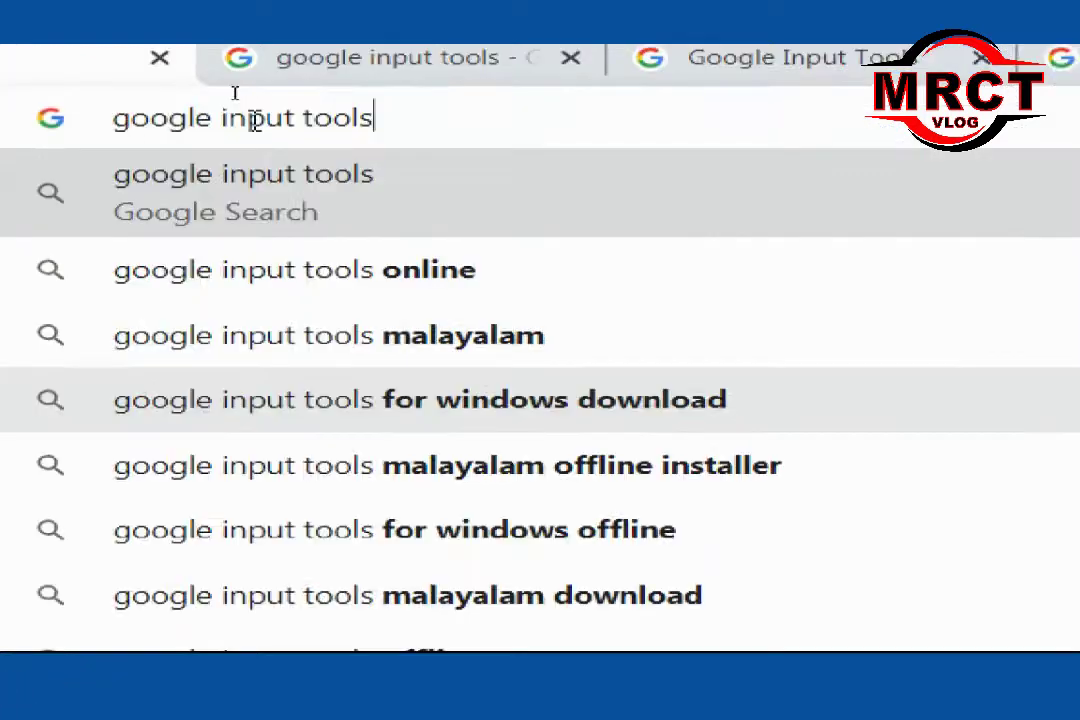
left_click_drag(412, 122, 121, 140)
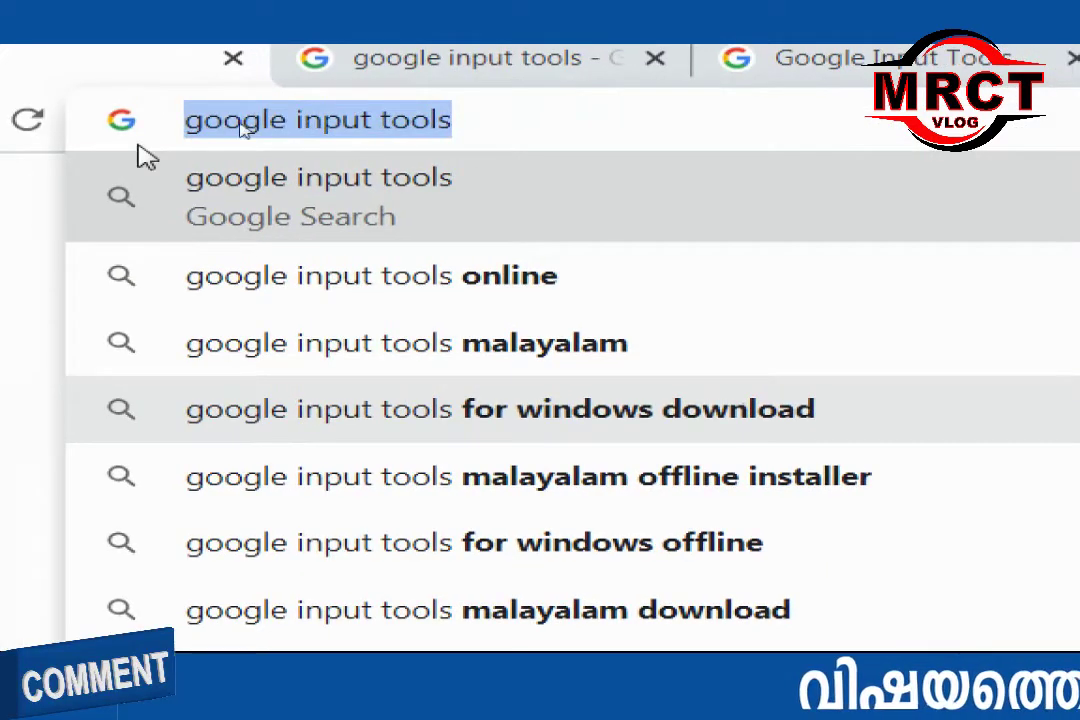
left_click(428, 128)
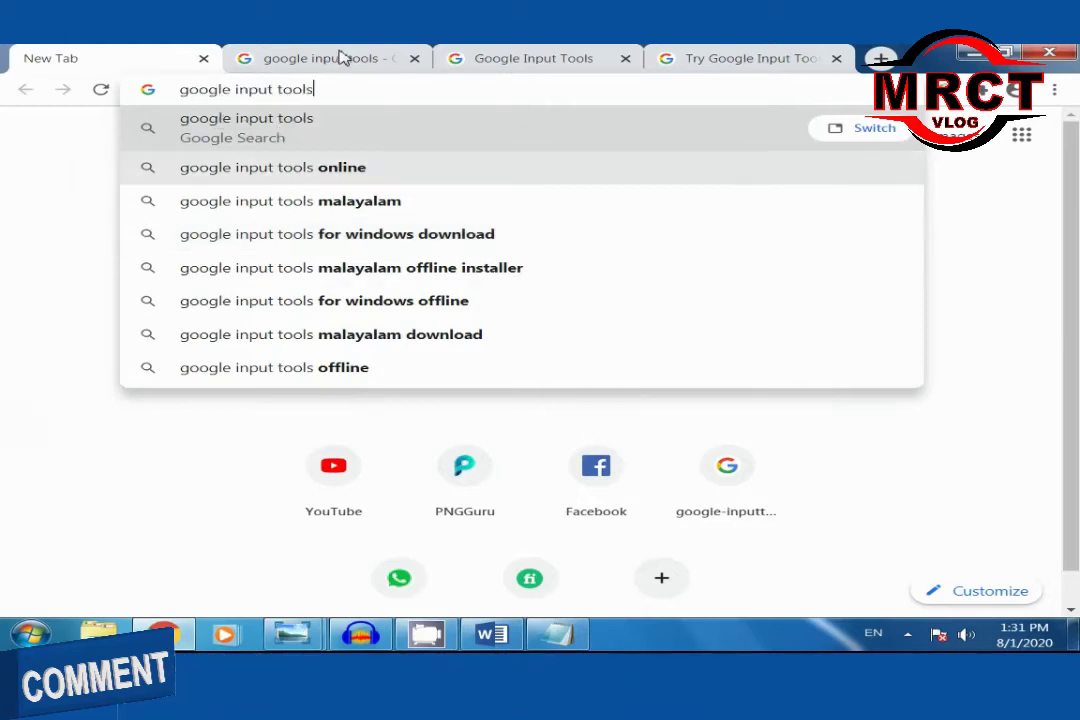
Step: Open the Try Google Input Tools online page and set its input language to Malayalam
left_click(340, 58)
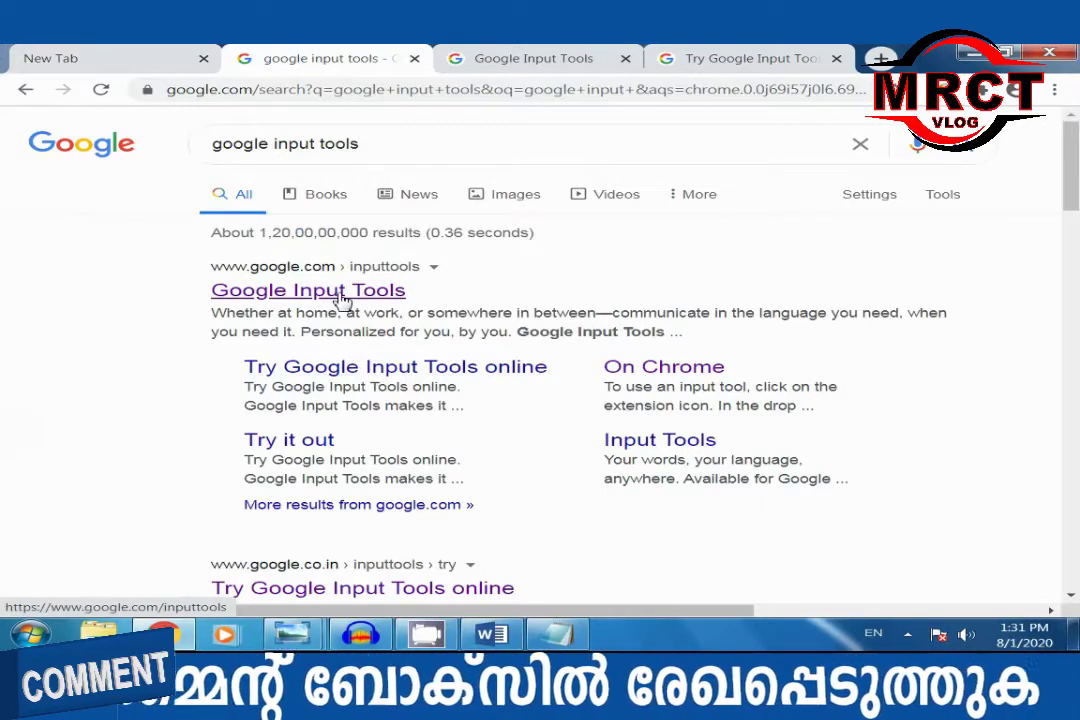
left_click(520, 68)
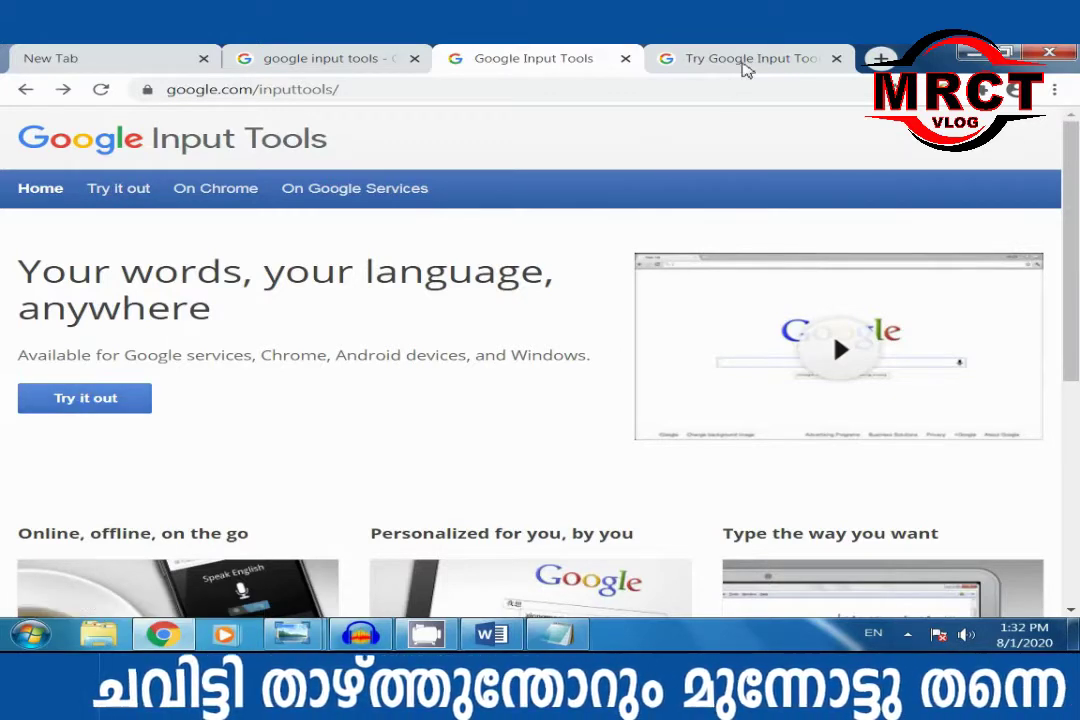
left_click(742, 60)
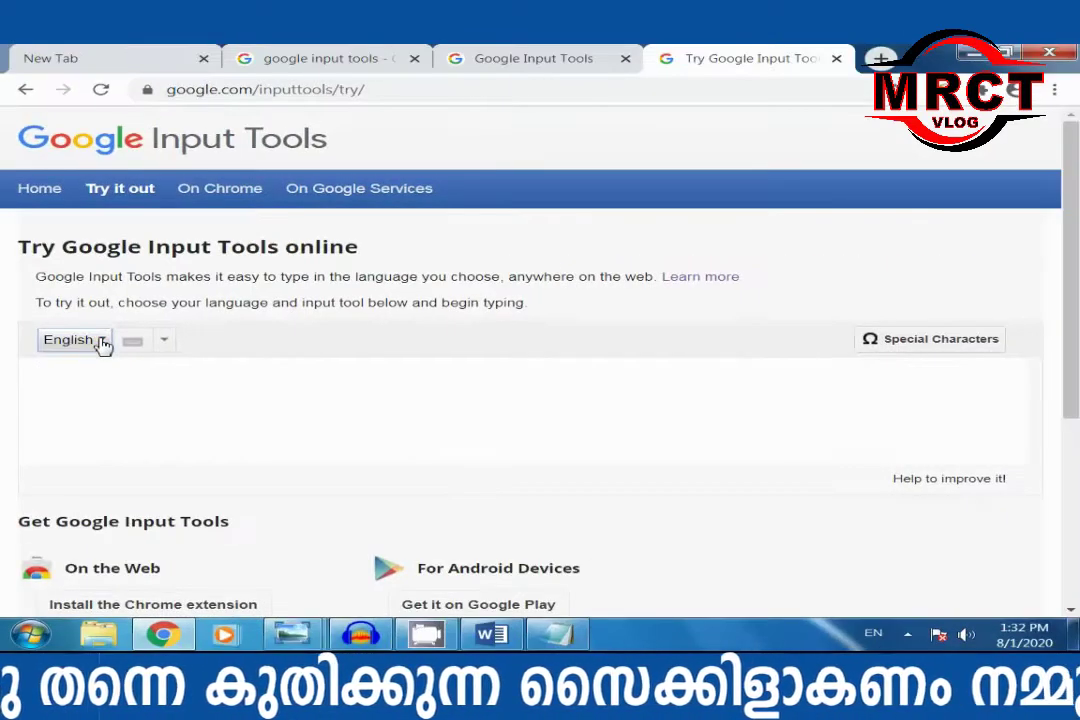
left_click(150, 345)
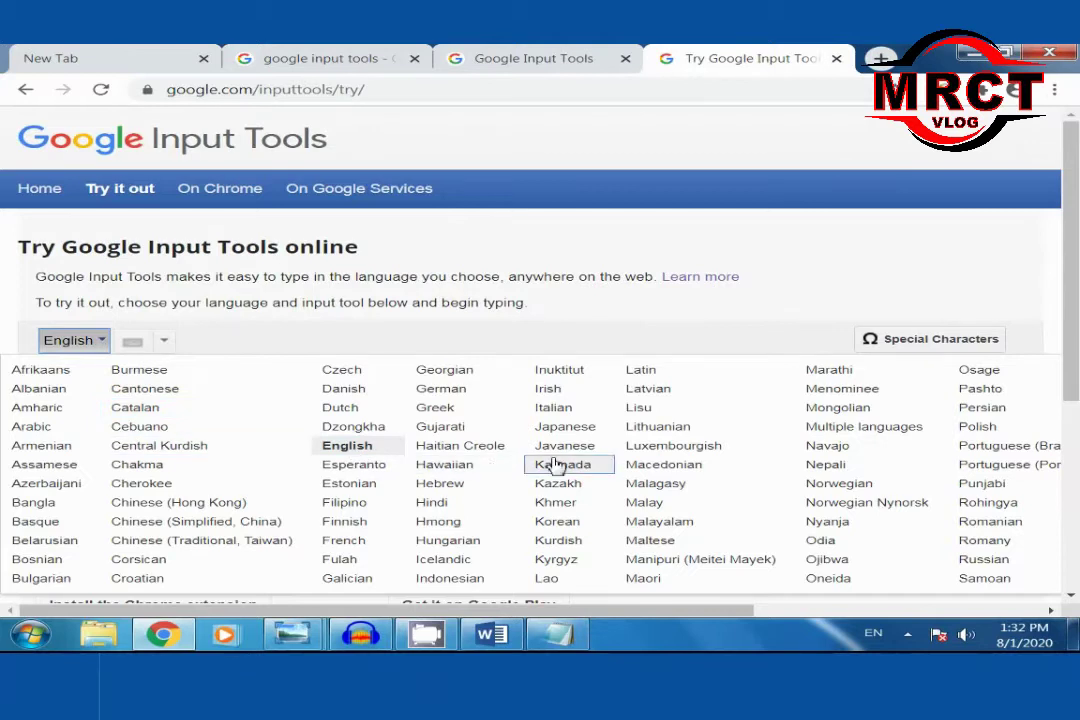
left_click(693, 529)
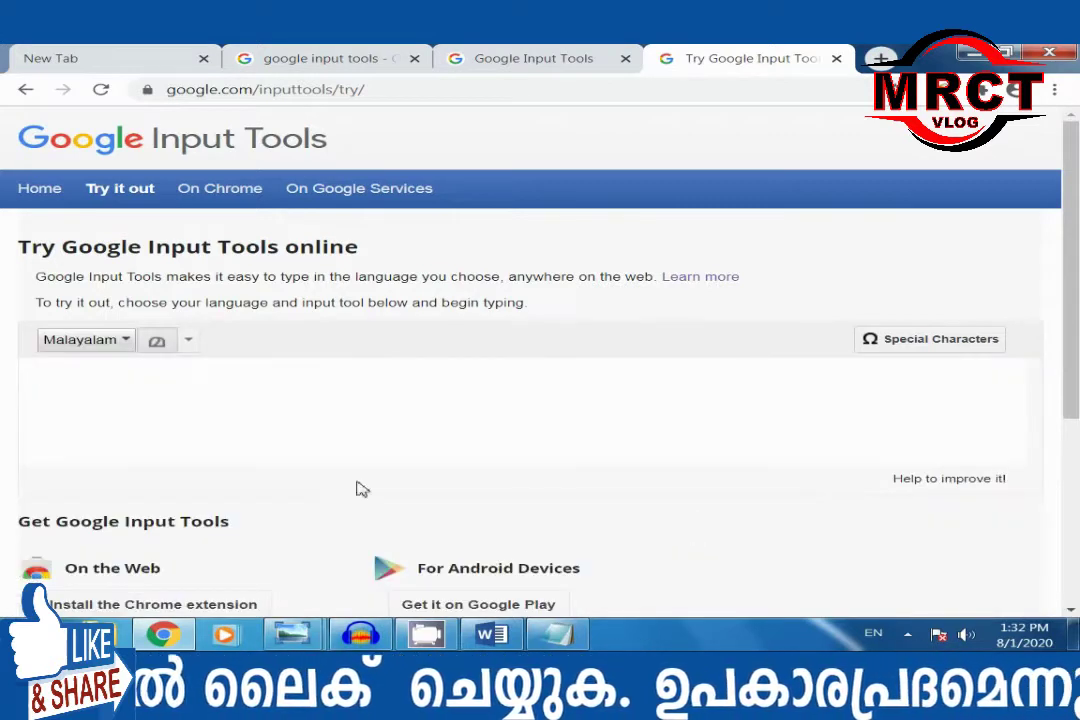
Step: Write "ഹലോ സുഖമാണോ" in the online text box by transliterating "hallo" and "sukamano"
left_click(87, 386)
type("ha")
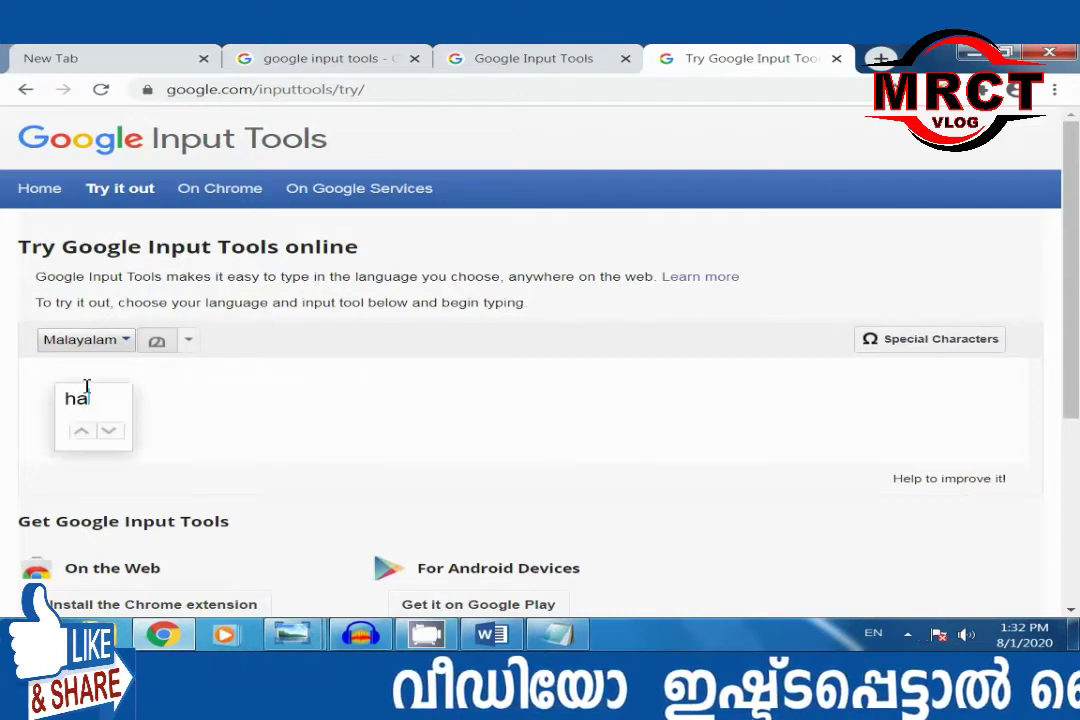
type("ll")
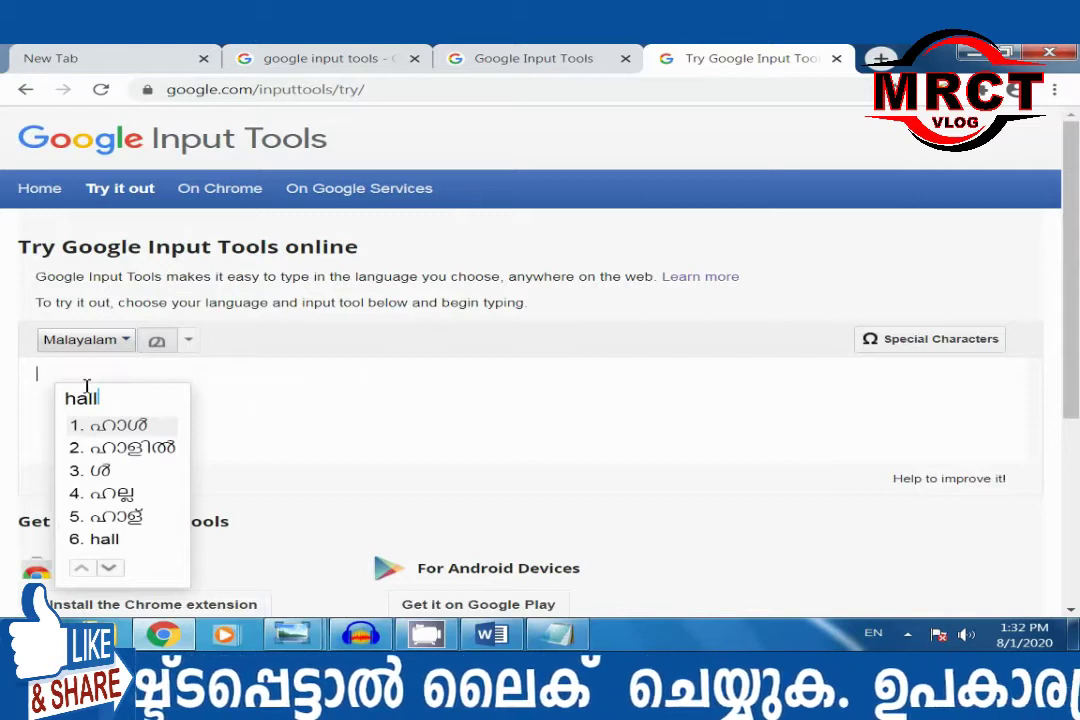
type("o")
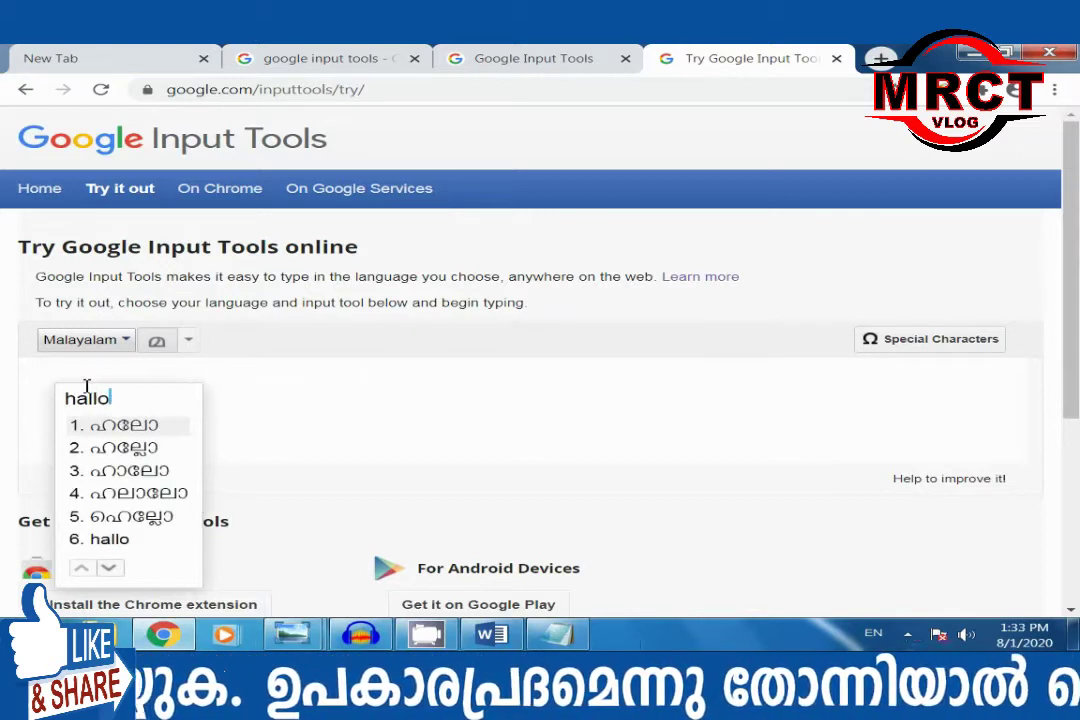
left_click(145, 428)
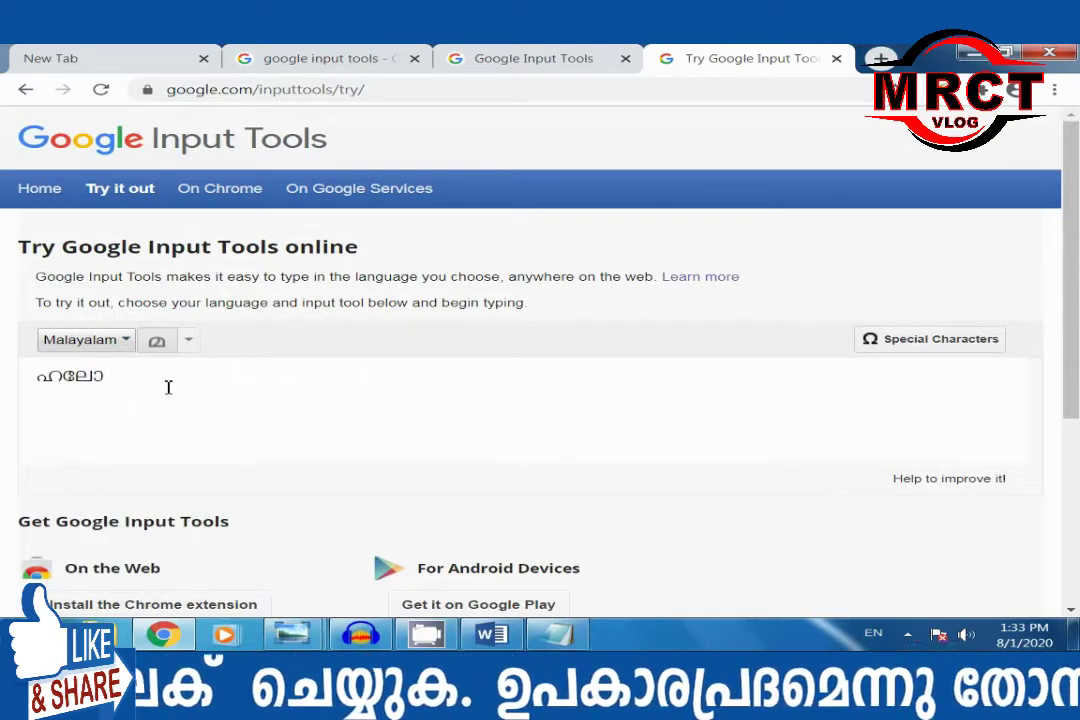
type("su")
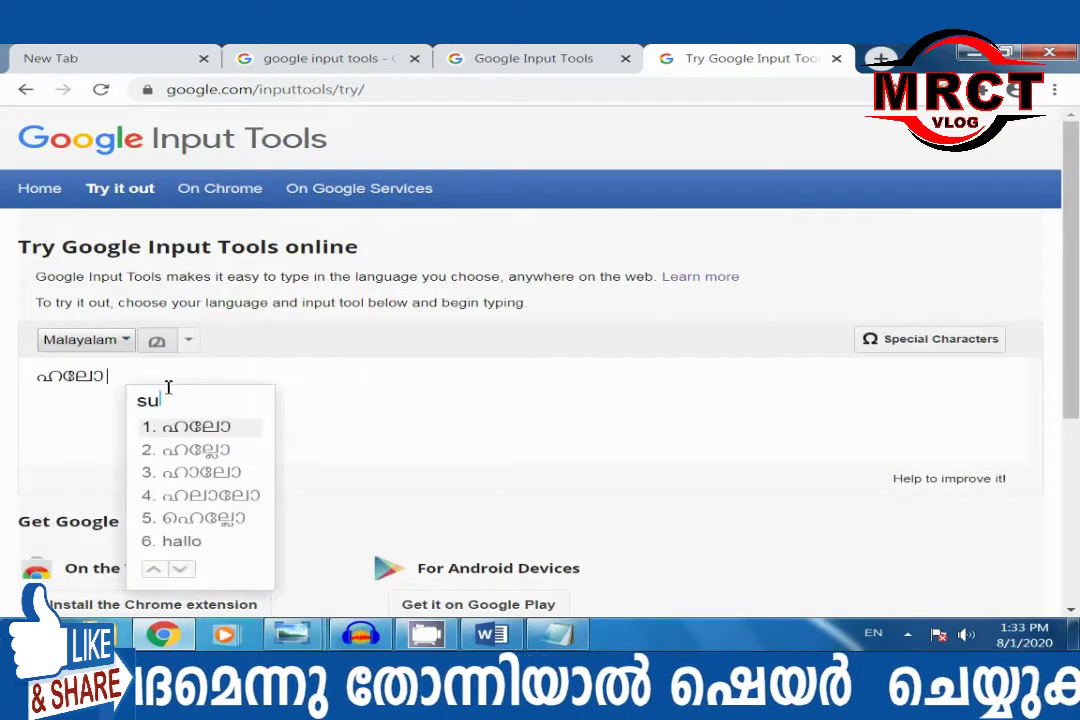
type("kamano")
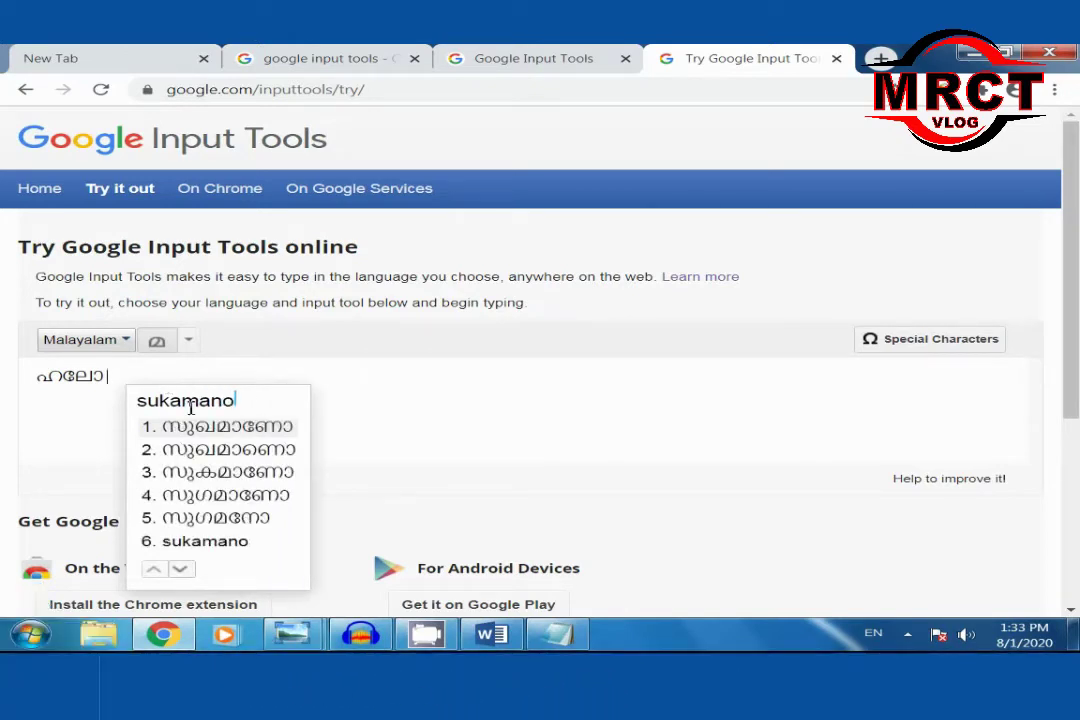
left_click(217, 421)
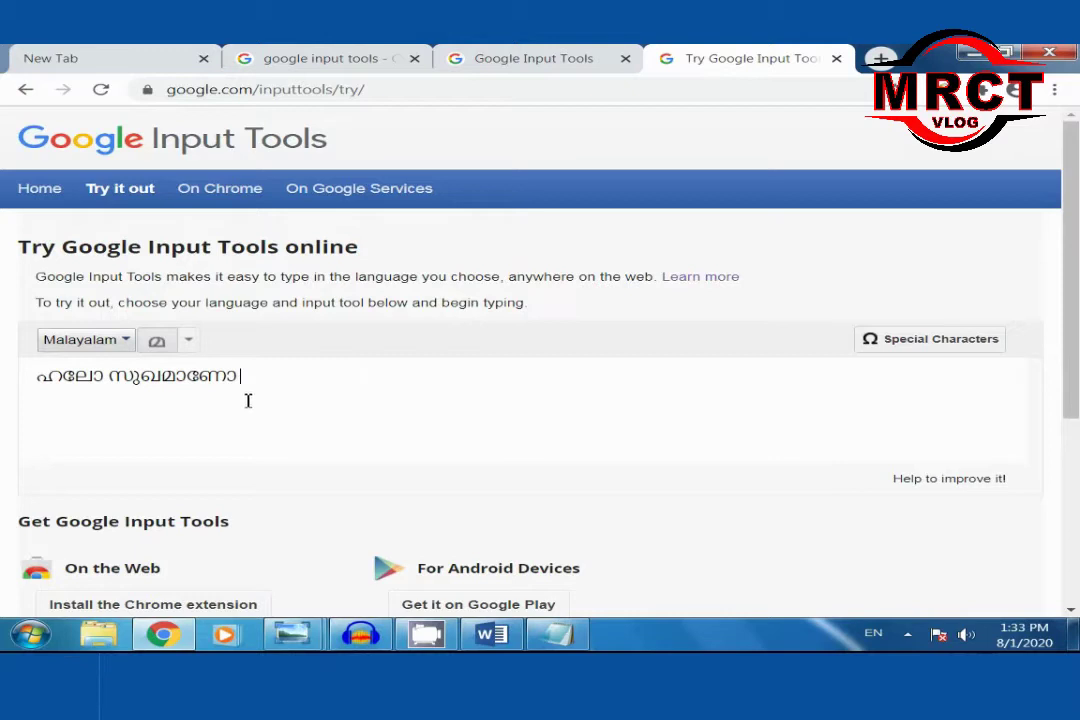
Step: Copy the whole Malayalam phrase and paste it into the open Notepad file after the existing Malayalam word
left_click_drag(215, 382, 38, 381)
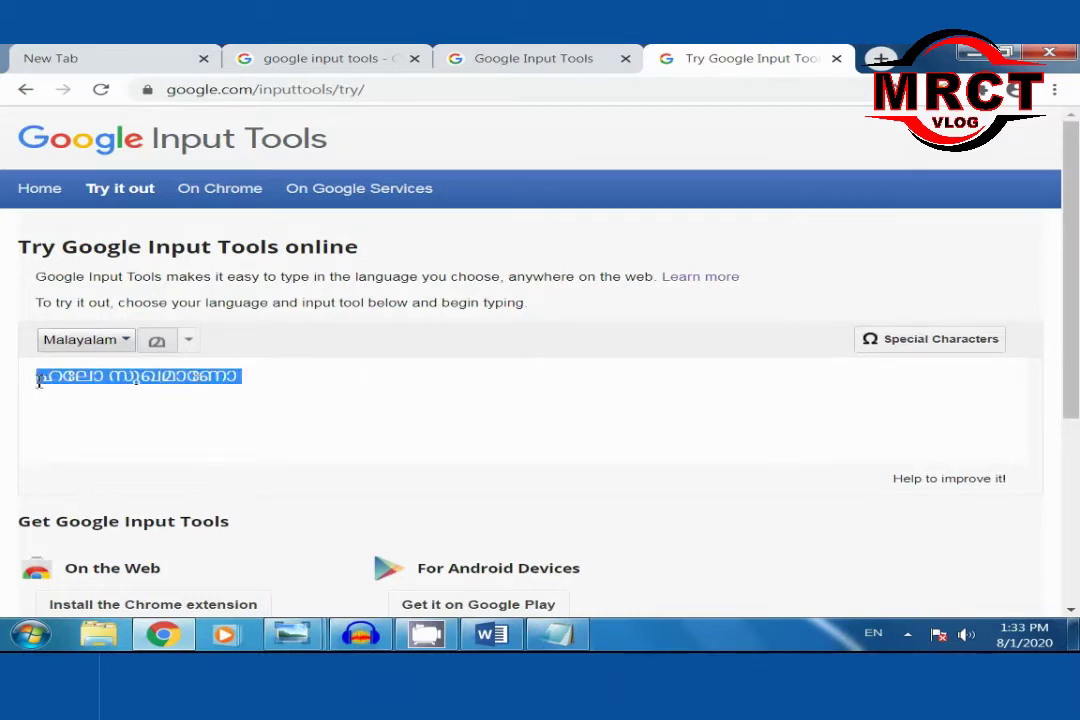
right_click(124, 380)
left_click(200, 146)
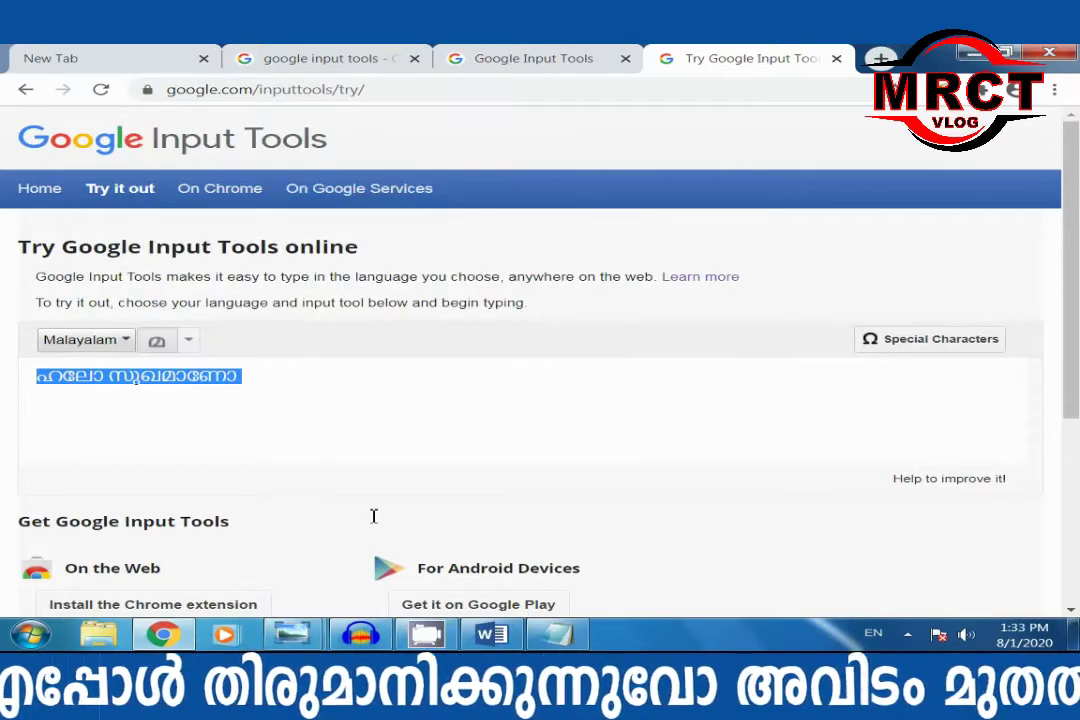
key("alt+Tab")
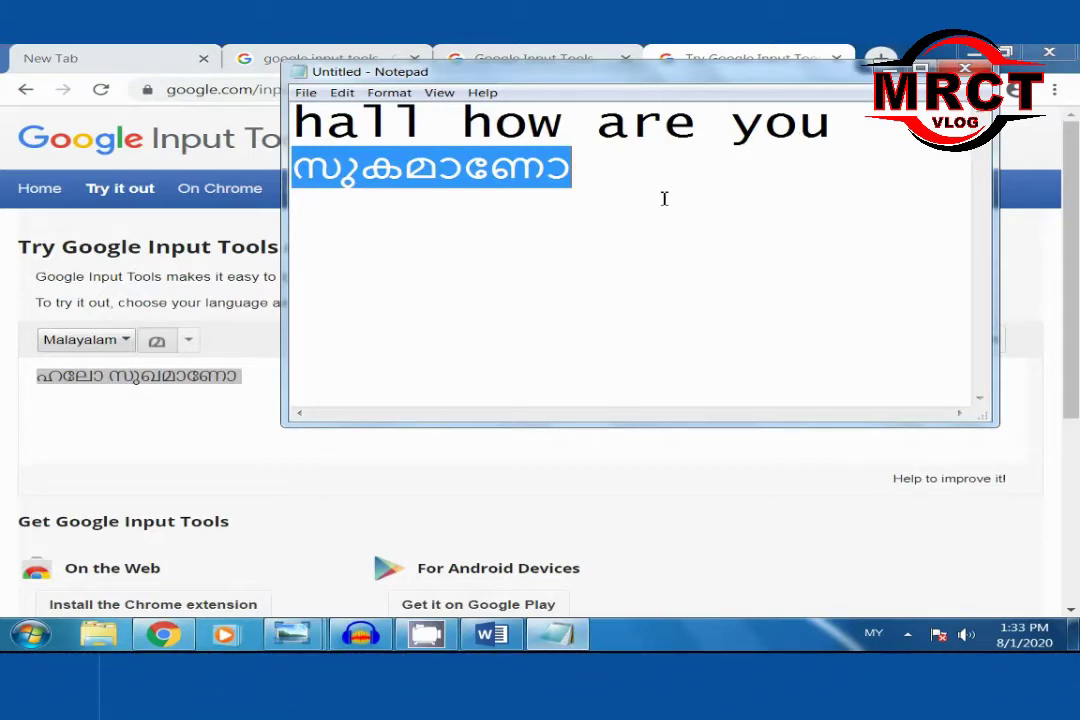
left_click(588, 209)
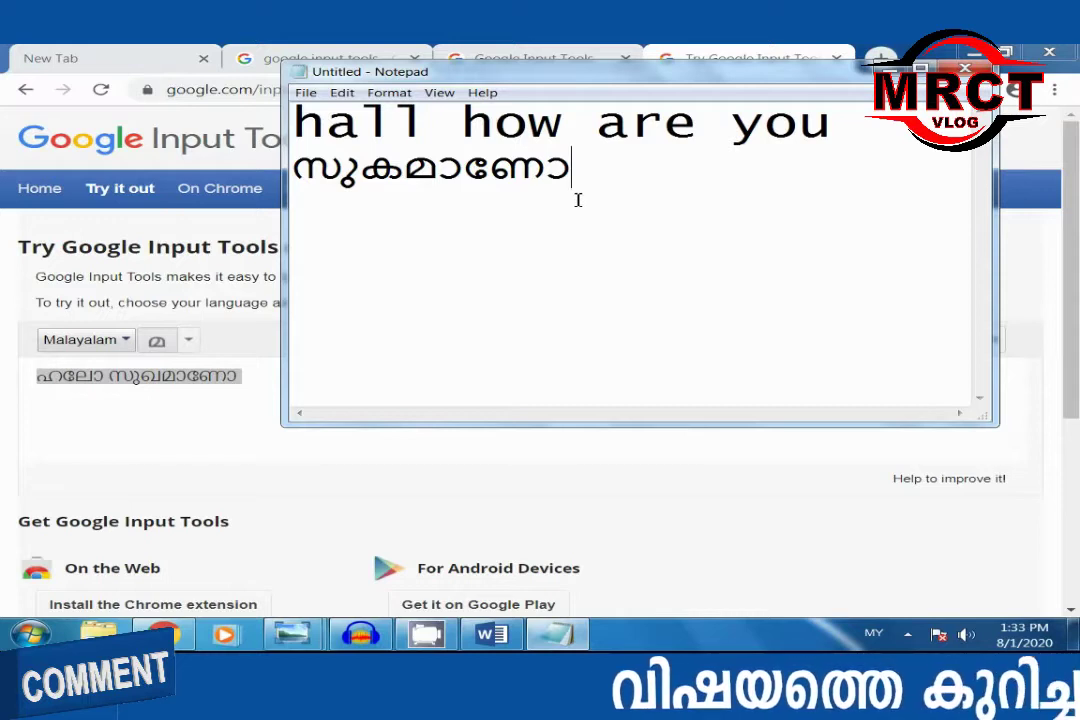
key("ctrl+v")
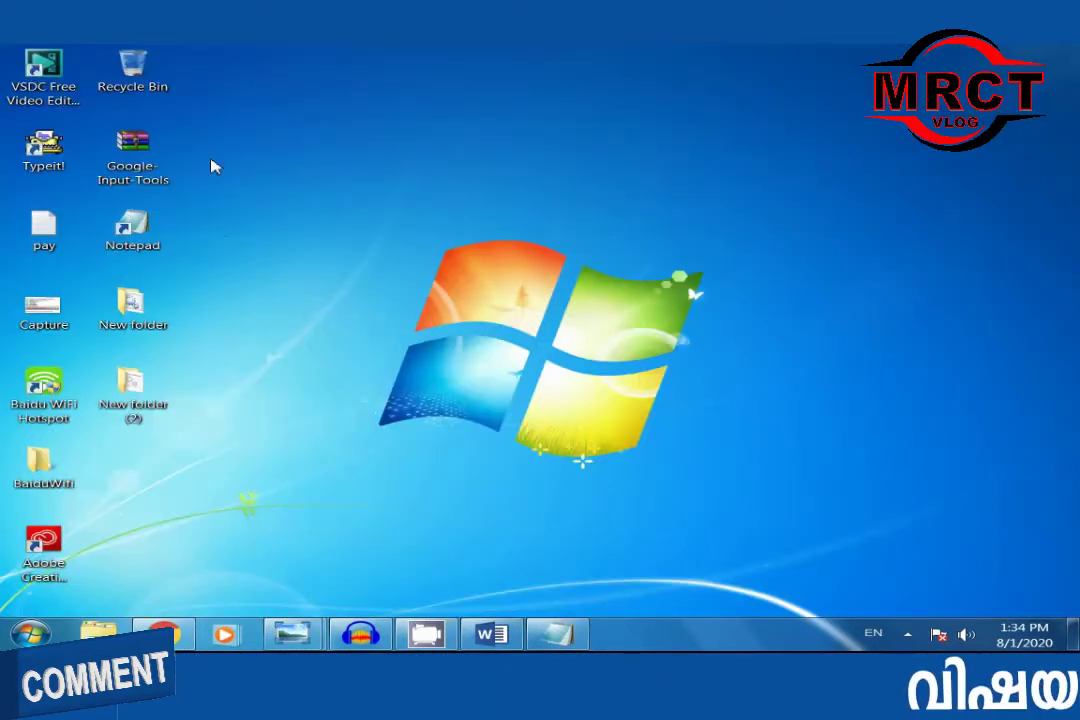
Step: Extract the Google- Input-Tools archive on the desktop into its own folder and open the "goole" subfolder inside
right_click(148, 170)
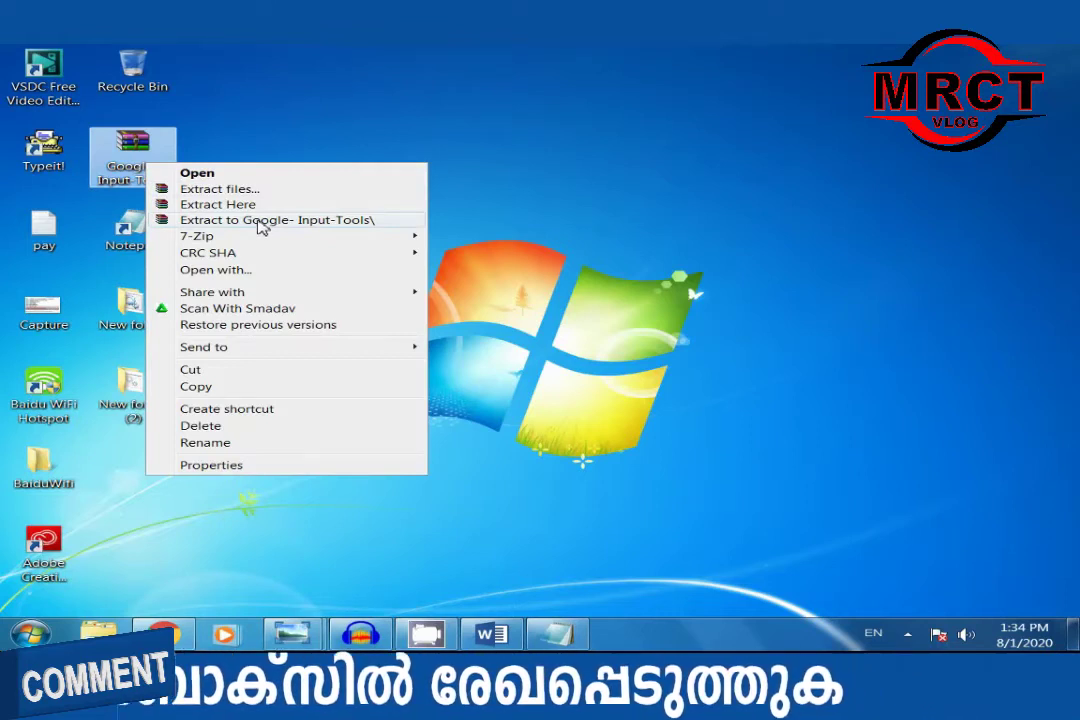
left_click(259, 221)
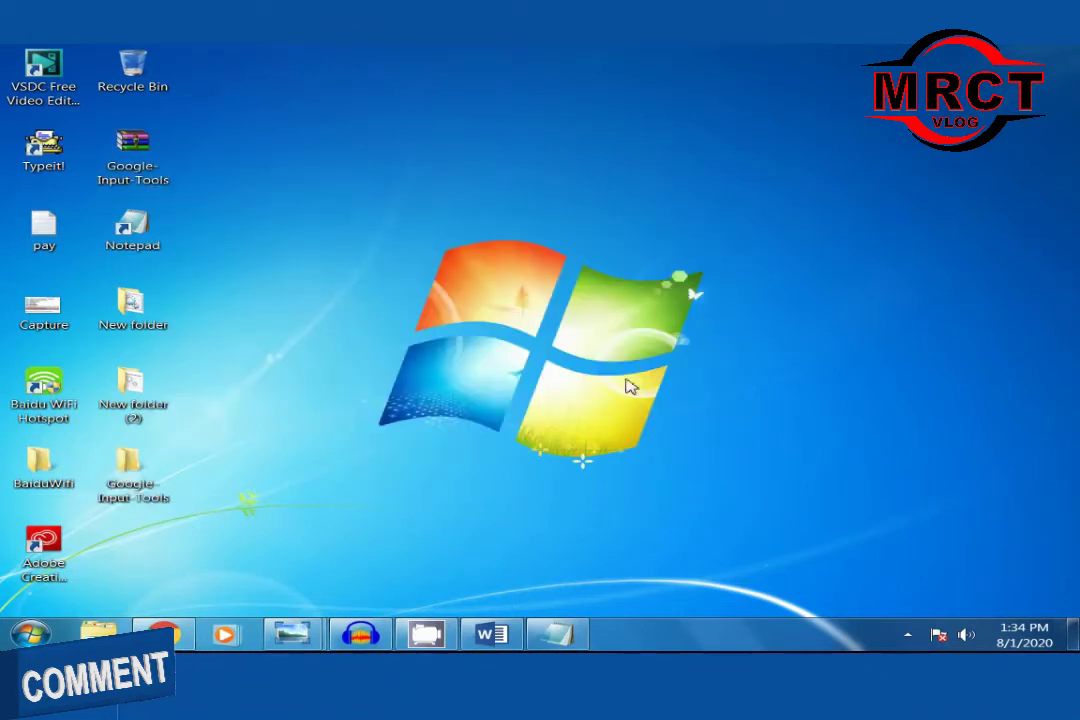
double_click(143, 480)
double_click(282, 203)
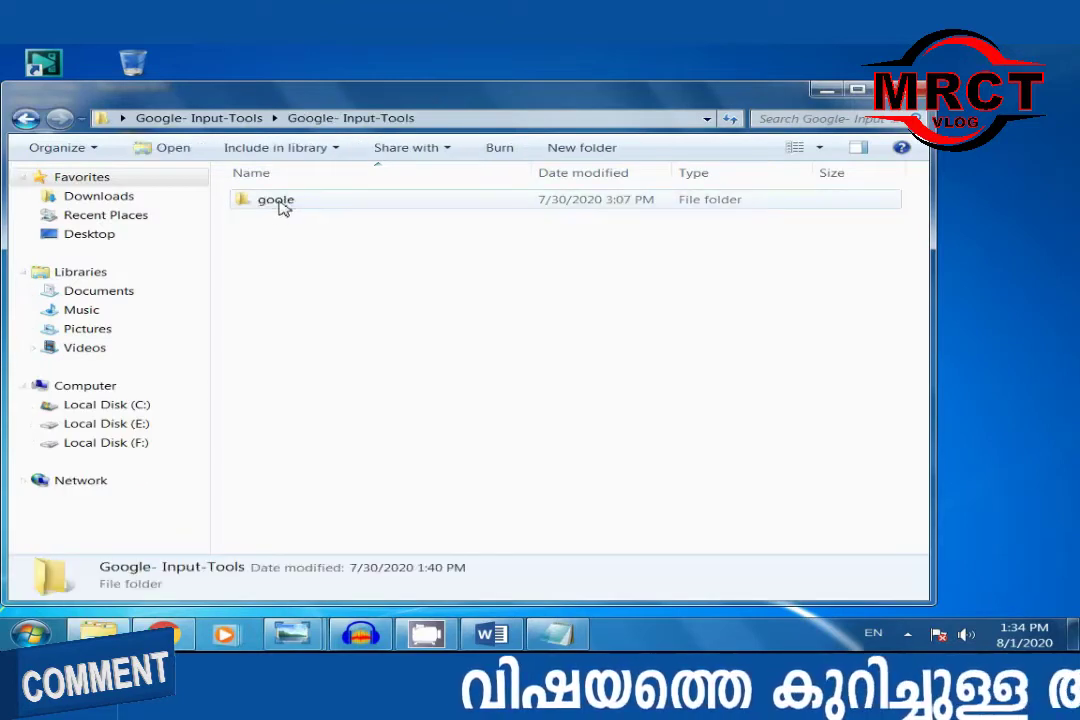
double_click(282, 203)
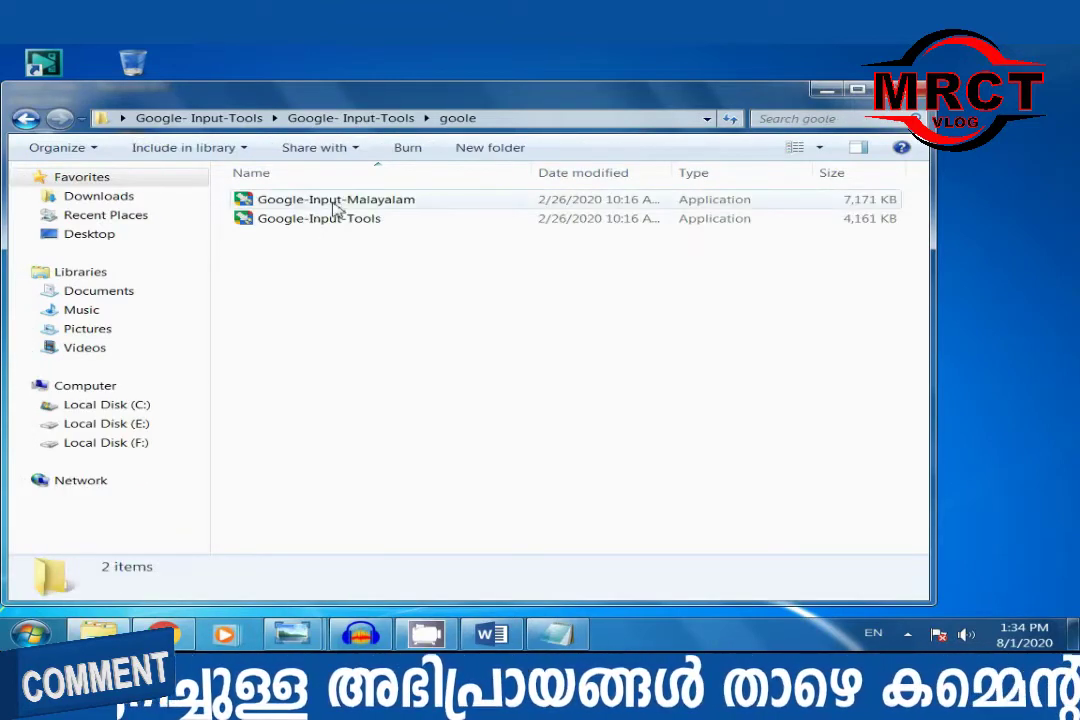
Step: Run the Google-Input-Tools installer as administrator and complete its install wizard
left_click(330, 222)
right_click(335, 229)
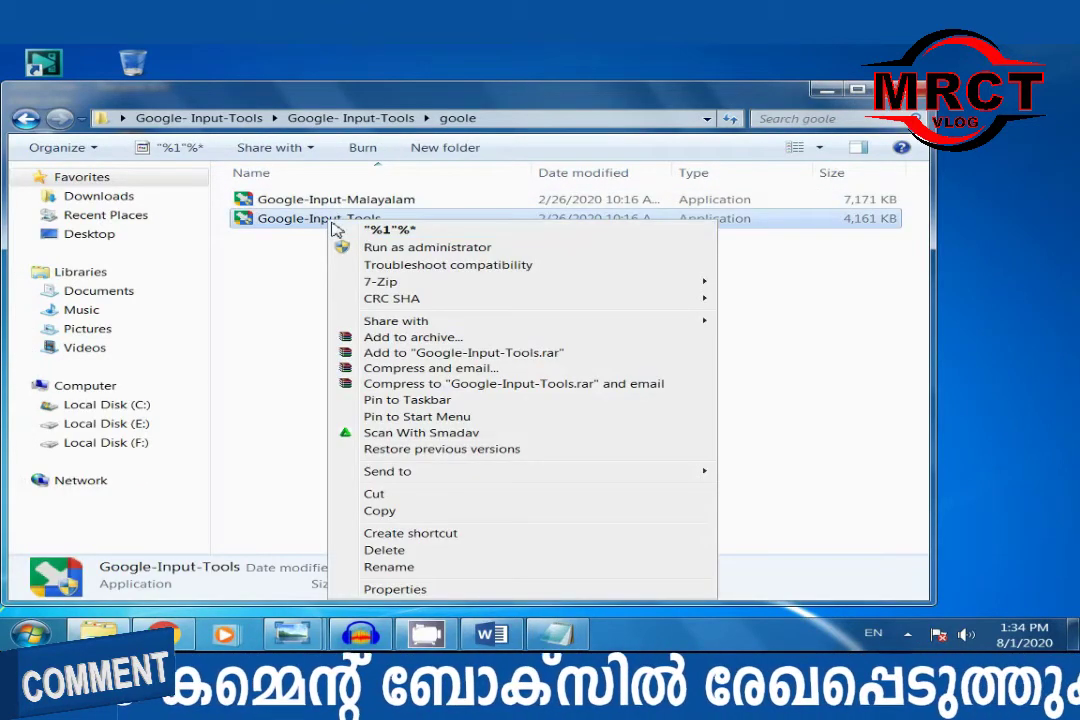
left_click(345, 247)
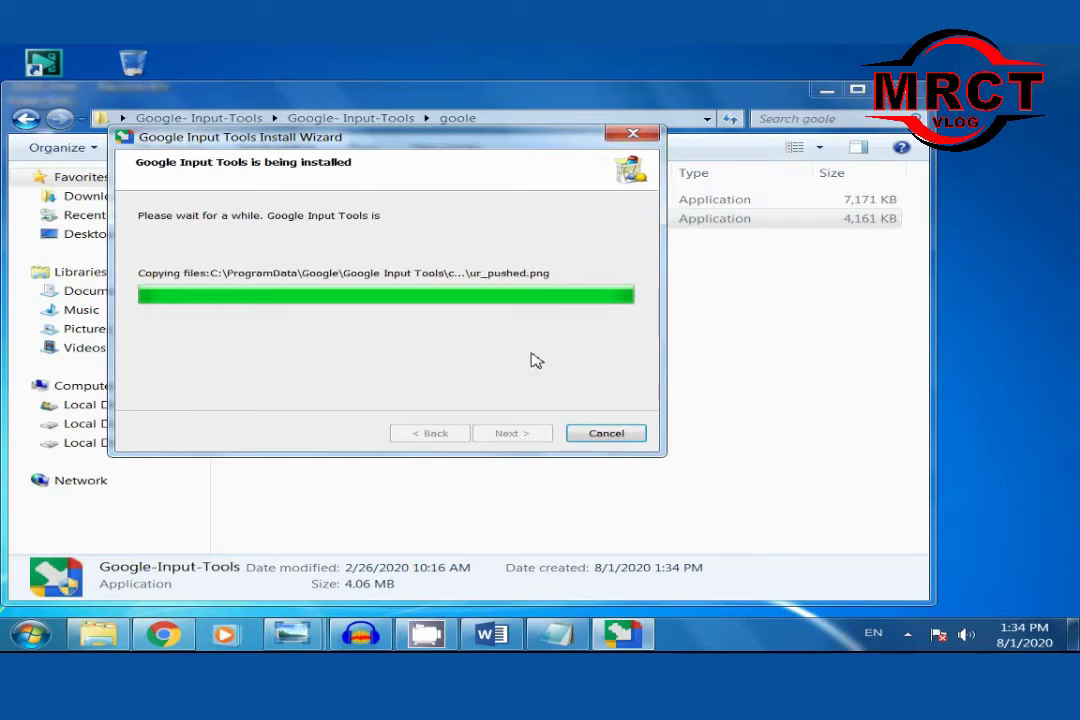
left_click(525, 436)
Step: Run the Google-Input-Malayalam installer as administrator
left_click(349, 202)
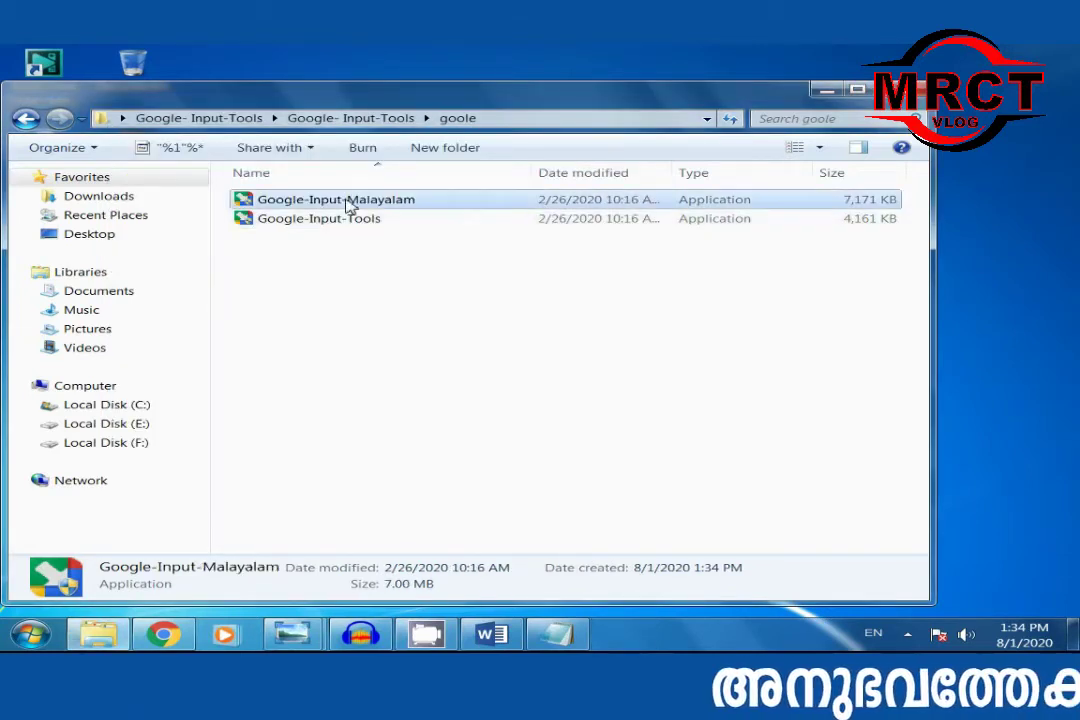
right_click(349, 205)
left_click(436, 232)
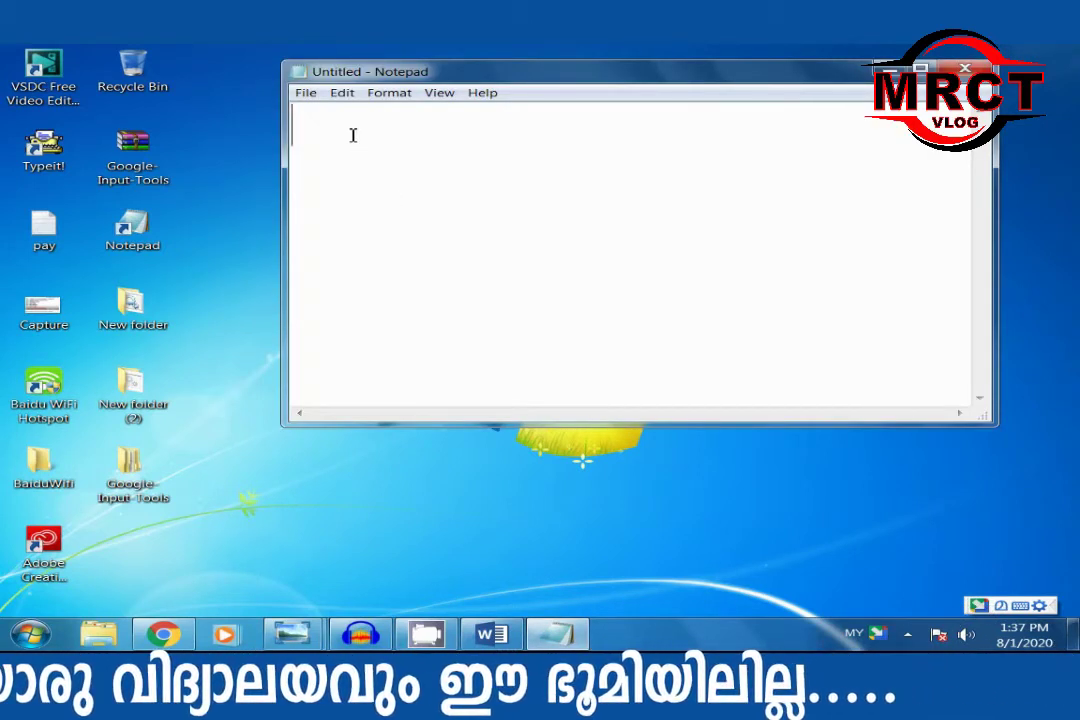
Step: Write "ഹല്ലോ സുഖമാണോ" in Notepad by transliterating "hallo" and "sukamano" with the Malayalam input tool, and minimise the window
type("h")
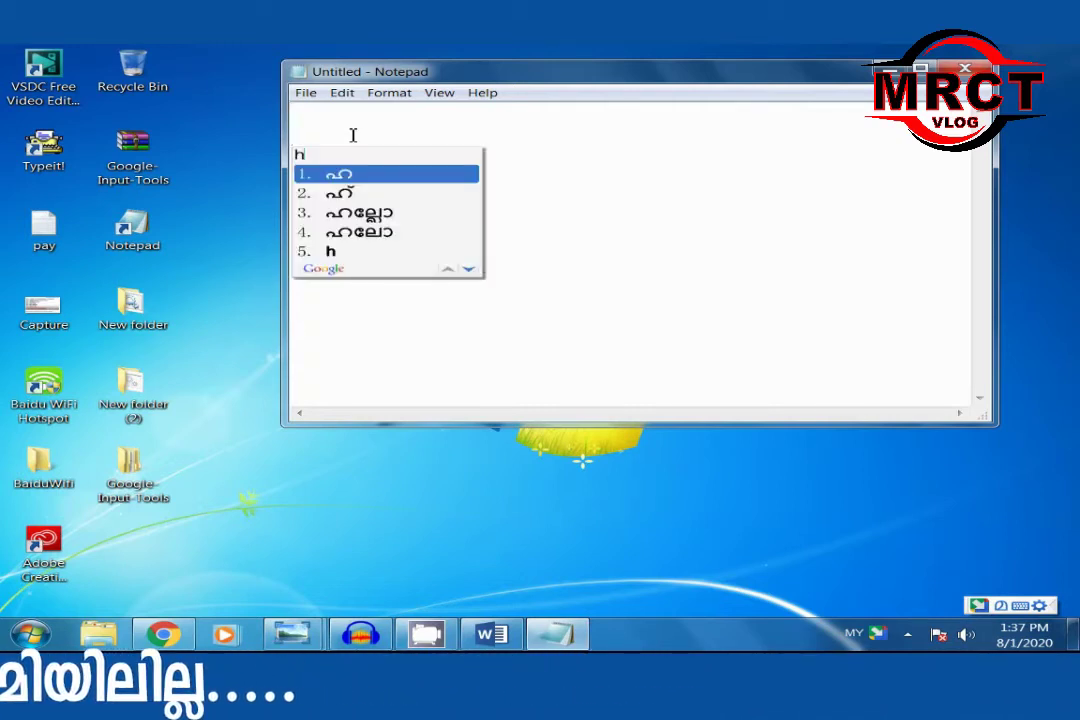
type("allo")
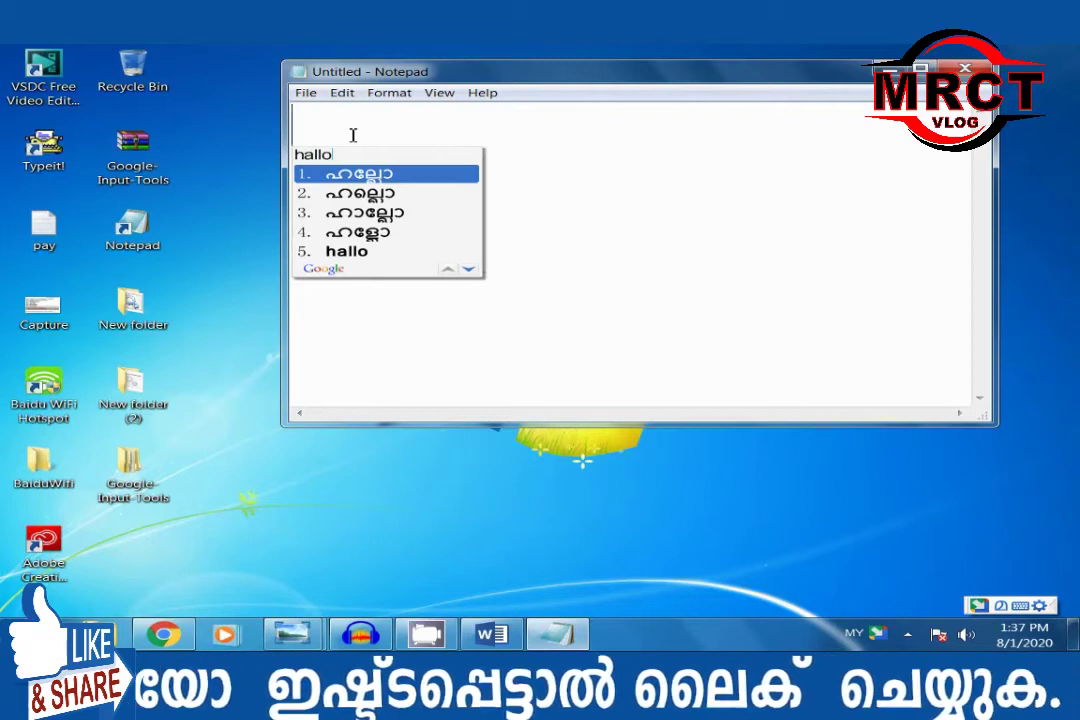
left_click(408, 185)
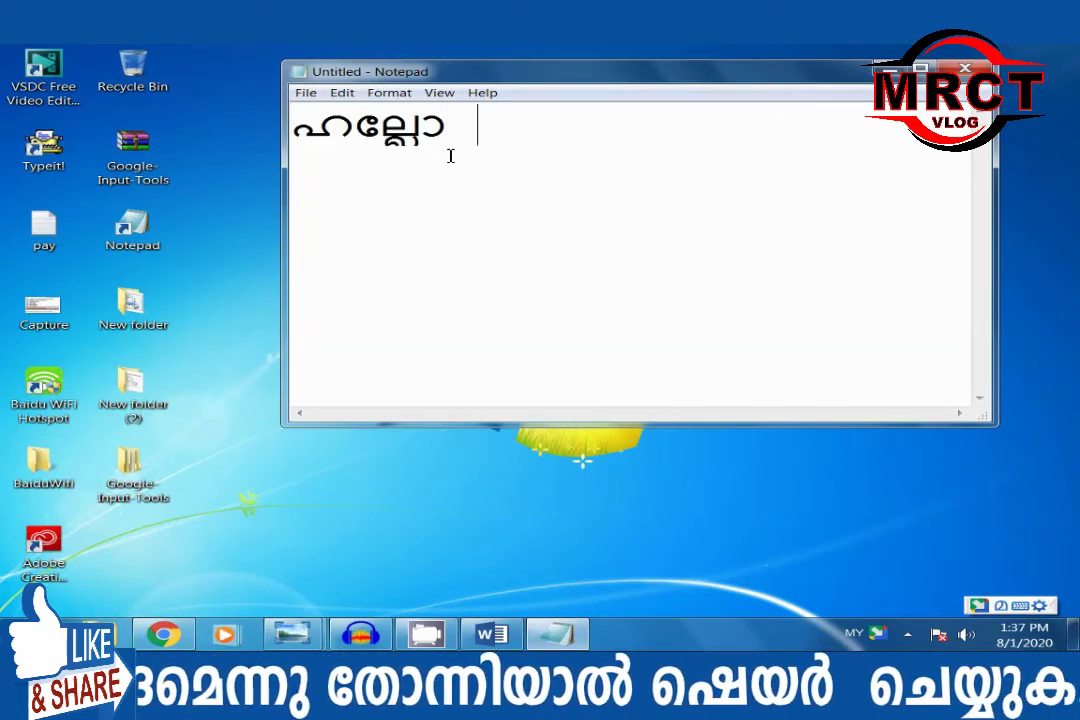
type("suk")
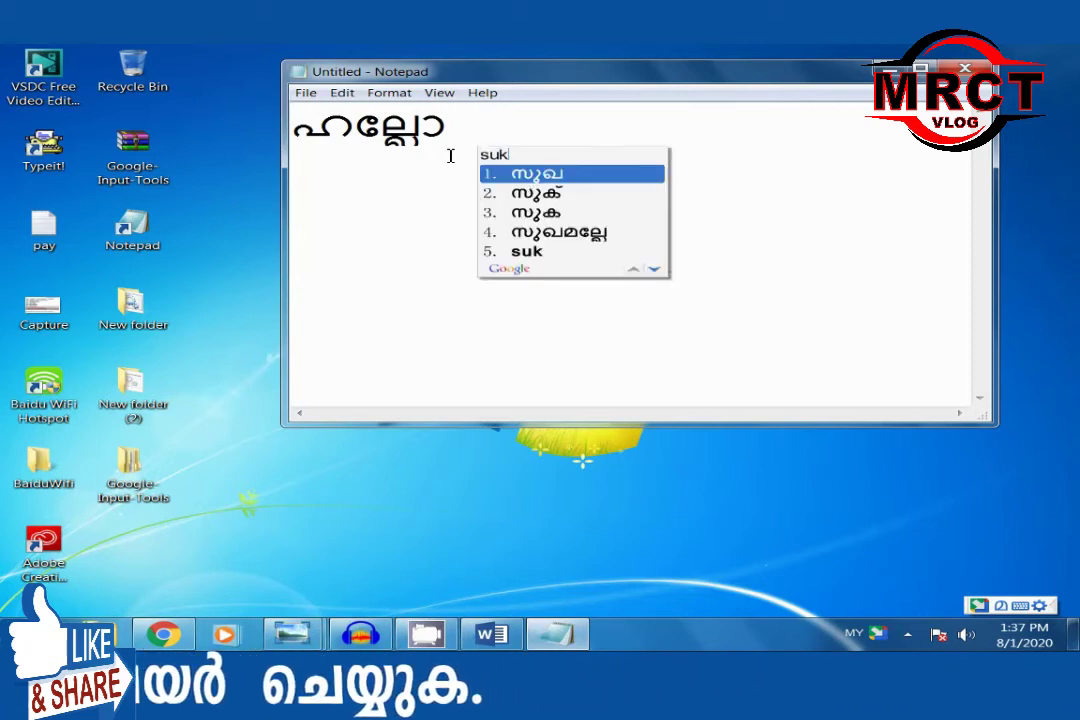
type("amano")
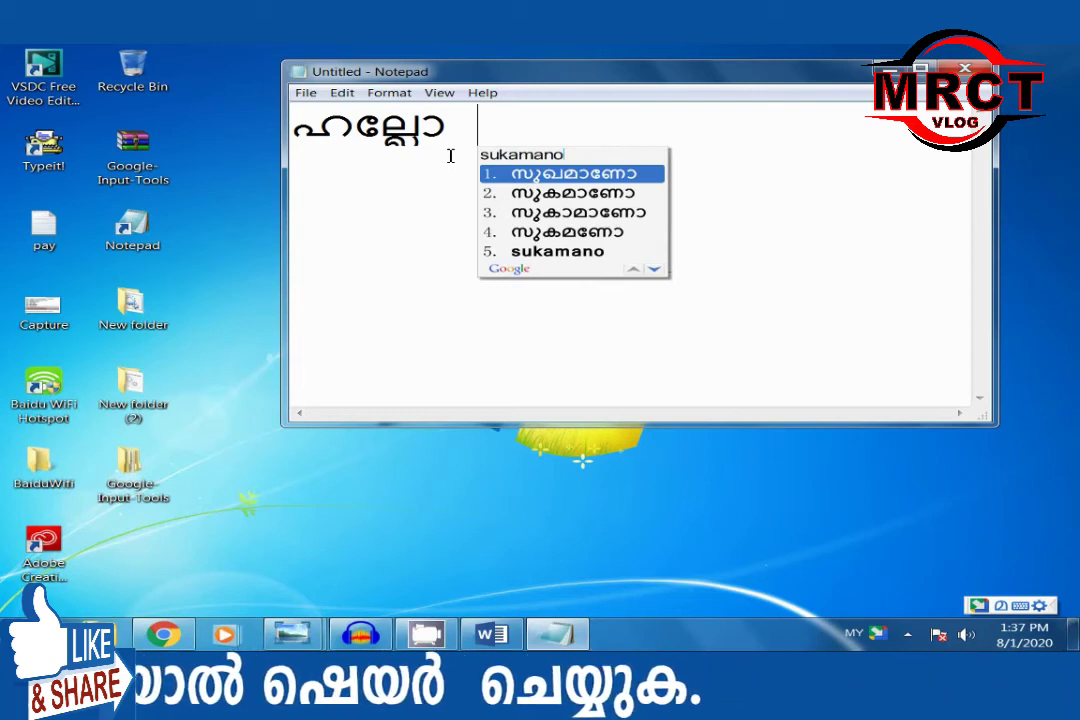
left_click(586, 171)
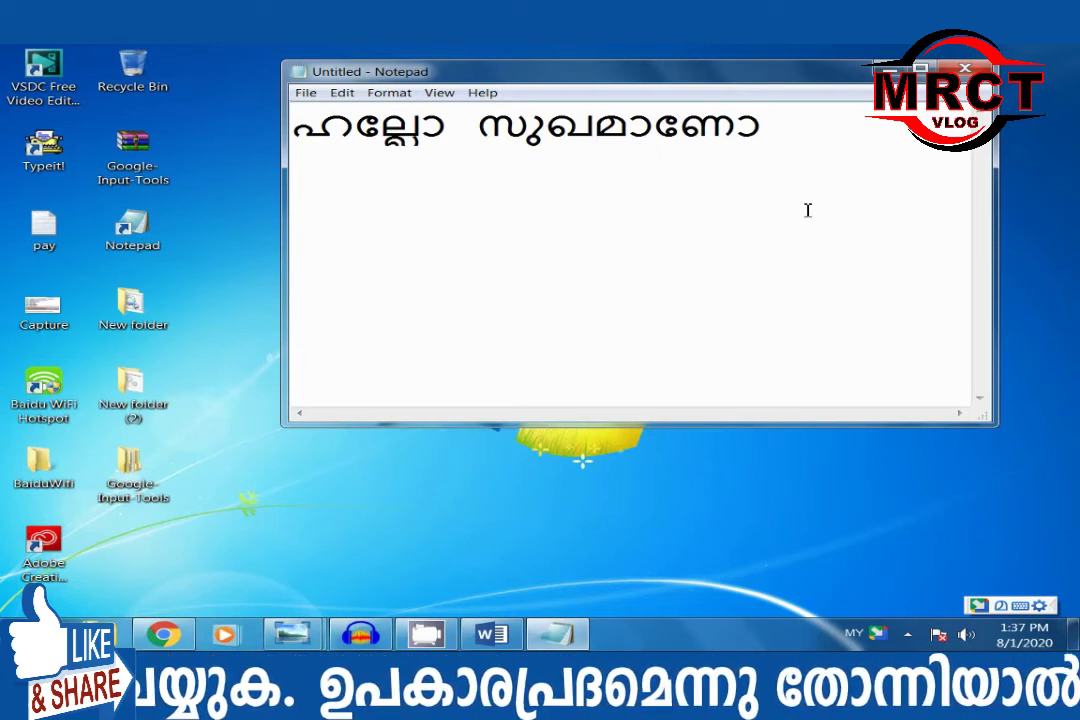
left_click(891, 72)
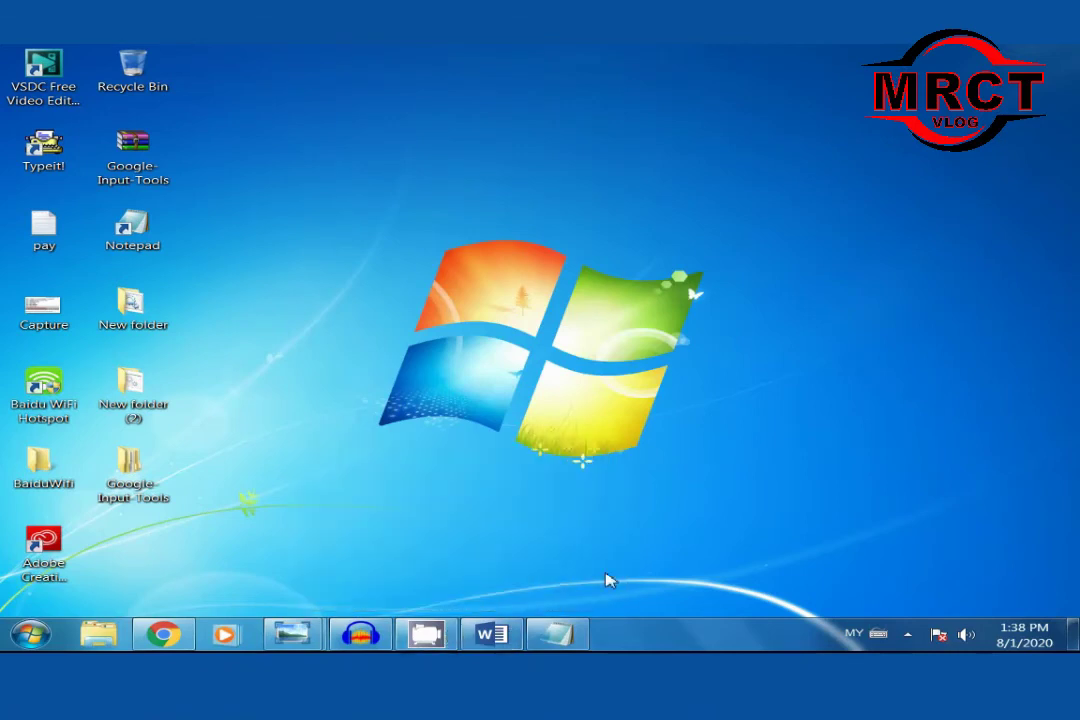
Step: Preview the "Malayalam keyboard instruction" document open in Word
mouse_move(497, 638)
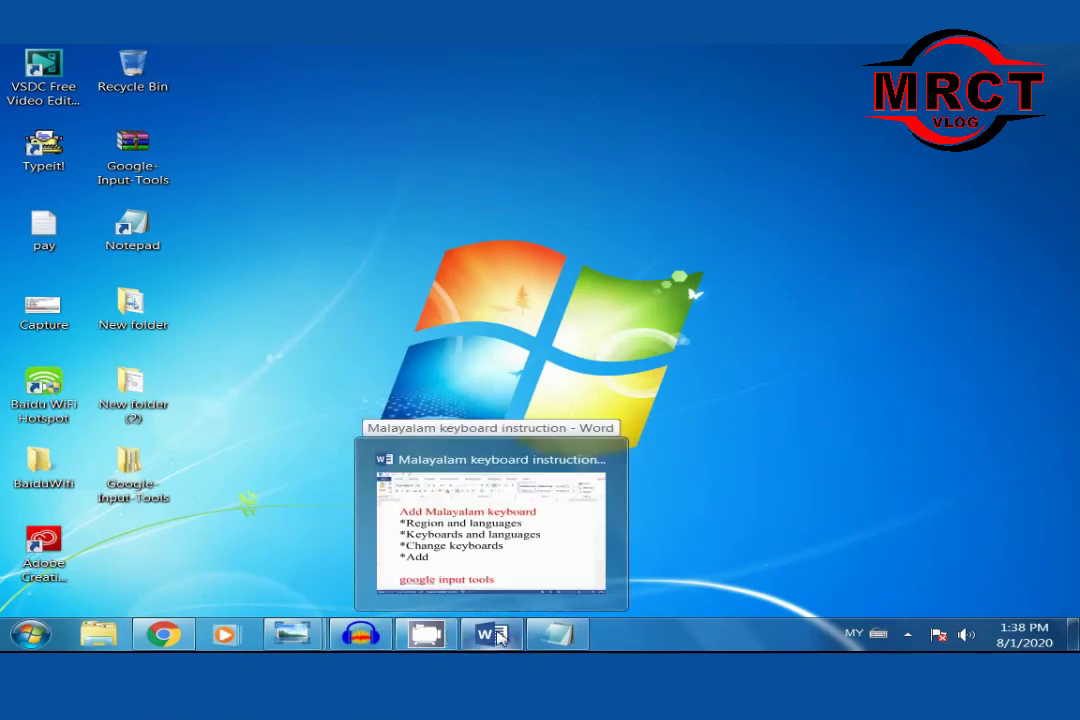